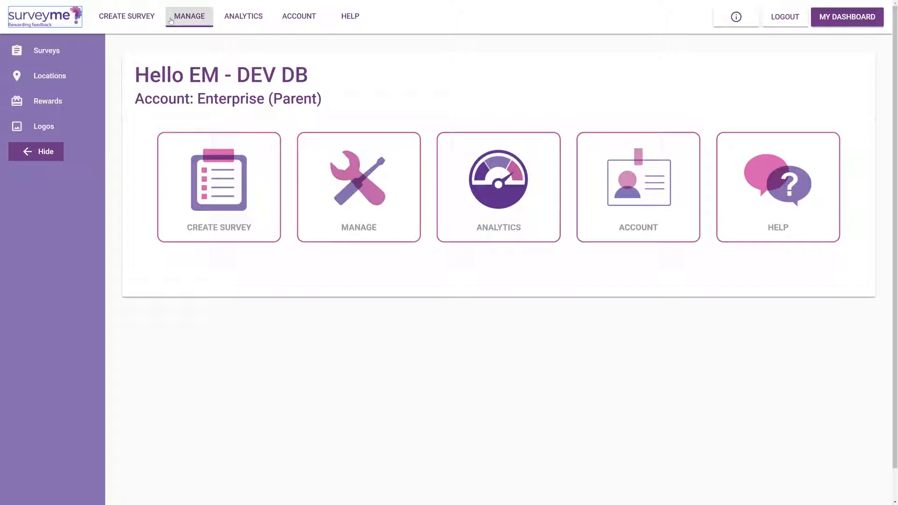
# Start a survey from scratch and add a single-response multiple choice question reading "What kind of ice cream would you like?".
pyautogui.click(242, 217)
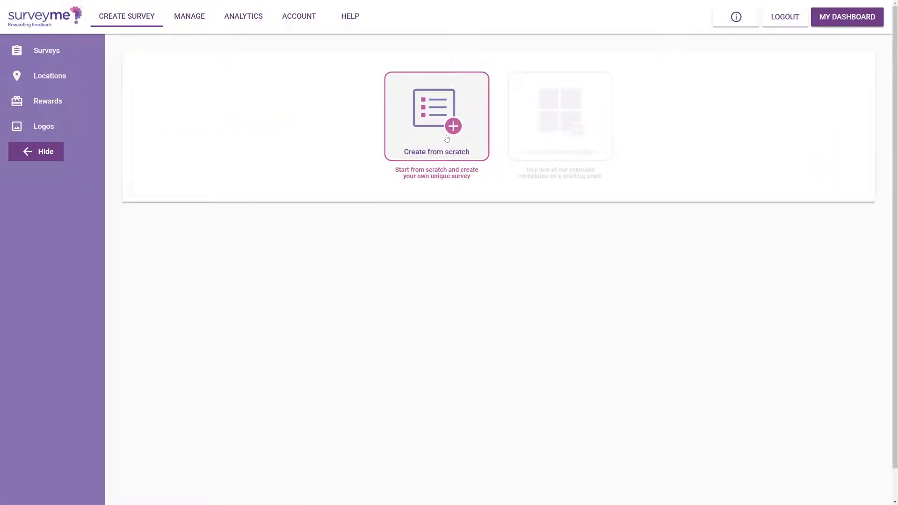
pyautogui.click(447, 139)
pyautogui.click(351, 198)
pyautogui.click(308, 136)
pyautogui.write('What kind of ice cream would you like?')
# Give the question the description "We all know vanilla is the best.".
pyautogui.press('Tab')
pyautogui.write('Wh')
pyautogui.press('BackSpace')
pyautogui.press('BackSpace')
pyautogui.write('We all know vanilla is the best.')
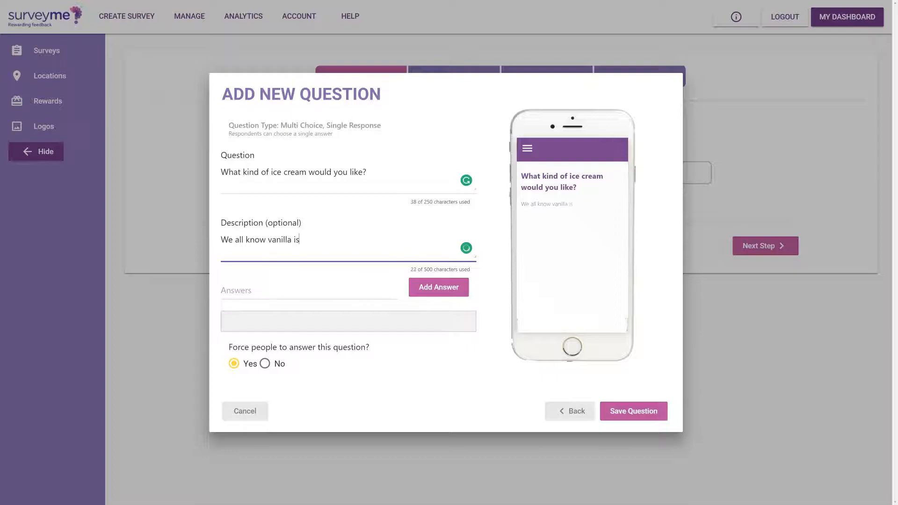
# Add the answers Chocolate, Vanilla, Strawberry and Cookies N' Cream, and save the question.
pyautogui.press('Tab')
pyautogui.write('Chocolate')
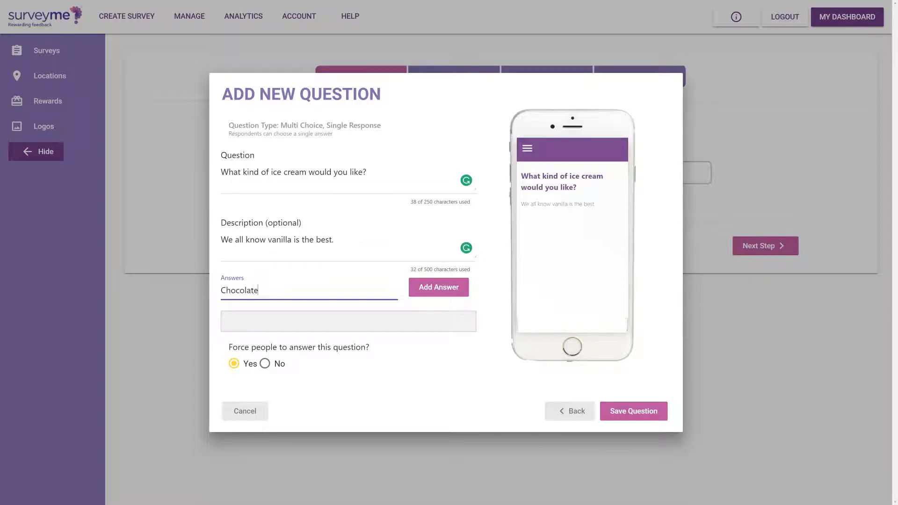
pyautogui.press('Return')
pyautogui.write('Vanilla')
pyautogui.press('Return')
pyautogui.write('Strawberry')
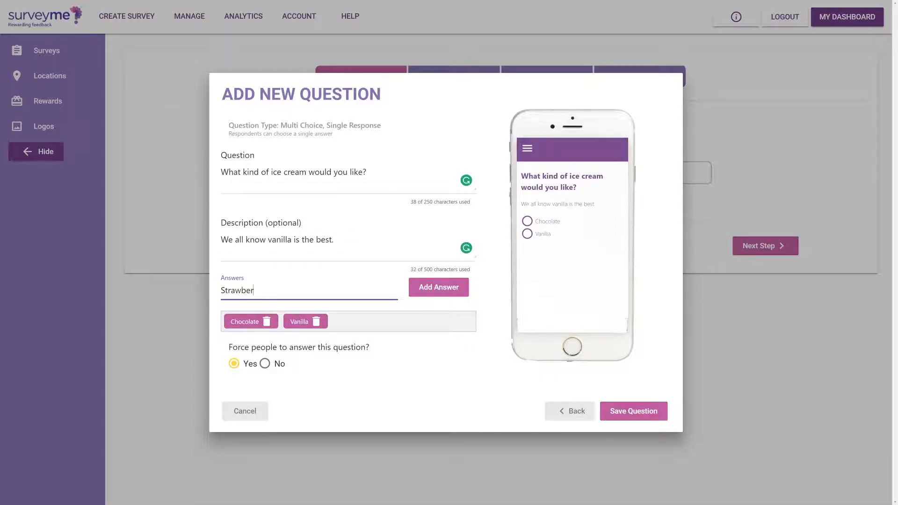
pyautogui.press('Return')
pyautogui.write("Cookies N' Cream")
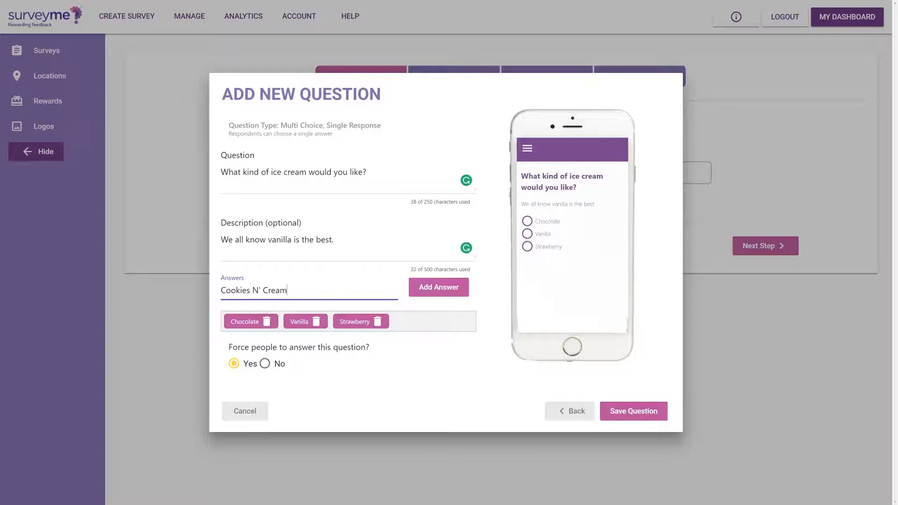
pyautogui.press('Return')
pyautogui.click(614, 405)
# Add and save a comment question reading "What other flavors did I forget?" without a description.
pyautogui.click(317, 198)
pyautogui.click(275, 197)
pyautogui.write('What ')
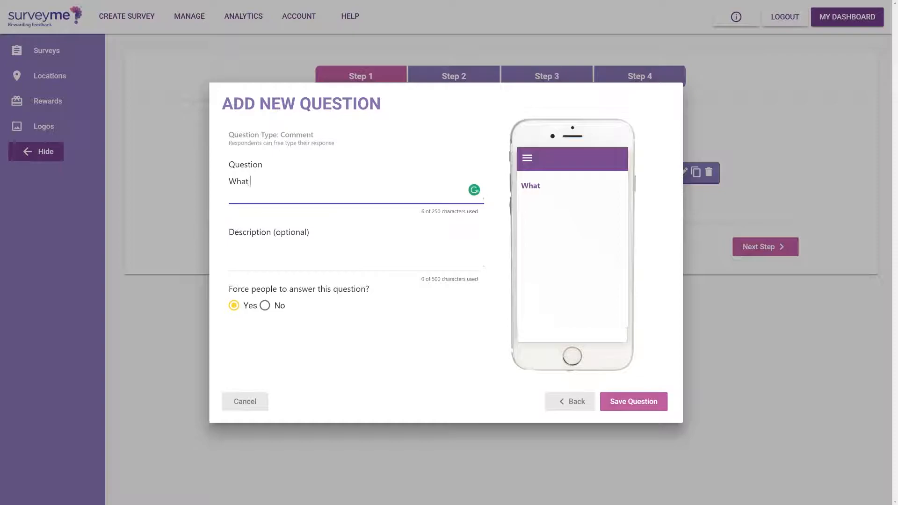
pyautogui.write('other flavors did I forget?')
pyautogui.press('Tab')
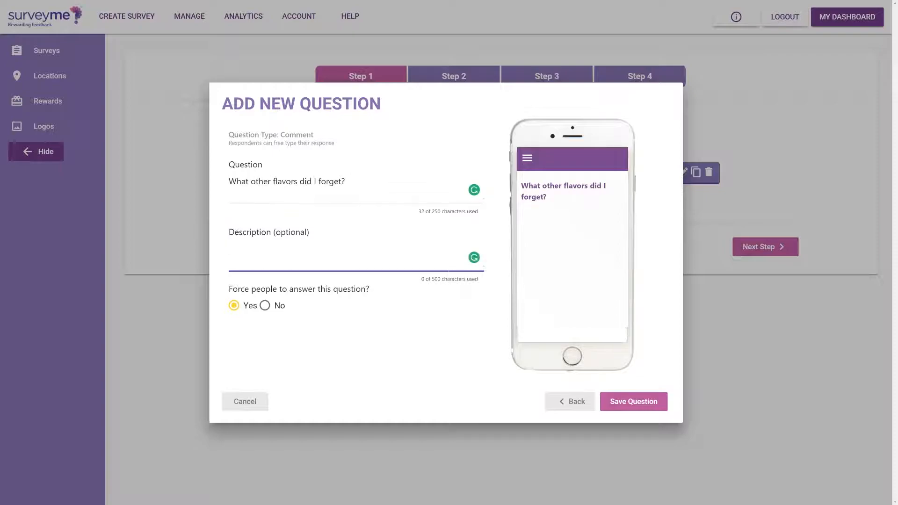
pyautogui.click(637, 409)
# Add and save a rating scale question reading "How great is vanilla?" with a scale of 0 to 10 and a target score of 8.
pyautogui.click(346, 228)
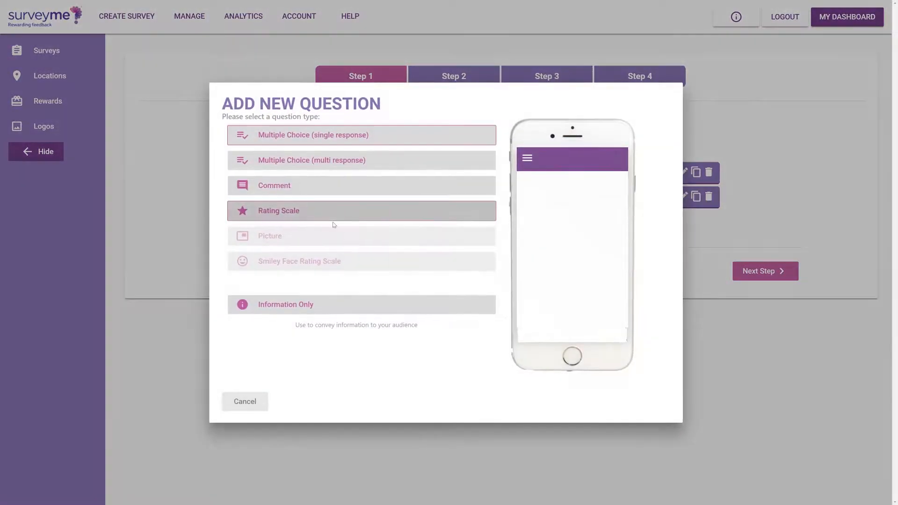
pyautogui.click(297, 210)
pyautogui.write('How great is vanilla?')
pyautogui.press('Tab')
pyautogui.press('Tab')
pyautogui.write('0')
pyautogui.press('Tab')
pyautogui.write('10')
pyautogui.press('Tab')
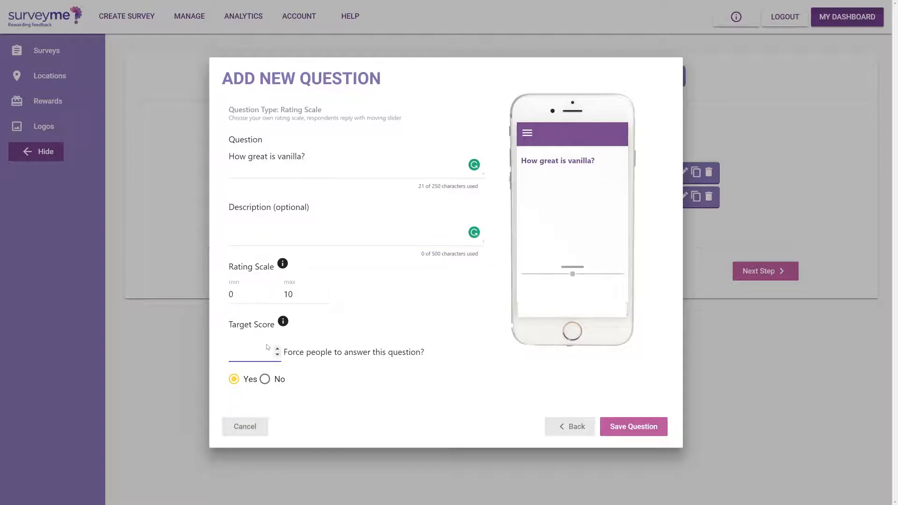
pyautogui.write('8')
pyautogui.click(622, 426)
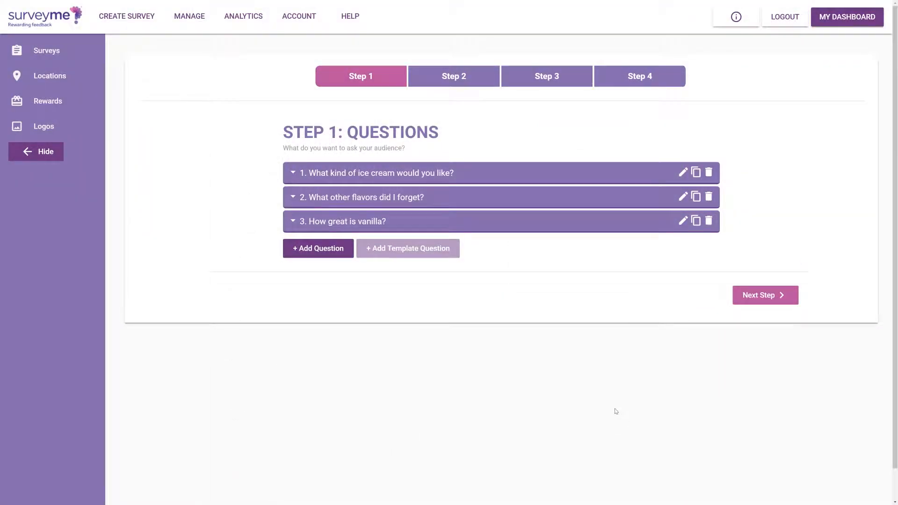
# Examine the first question's expanded details and the question type choices offered when editing the second question.
pyautogui.click(302, 173)
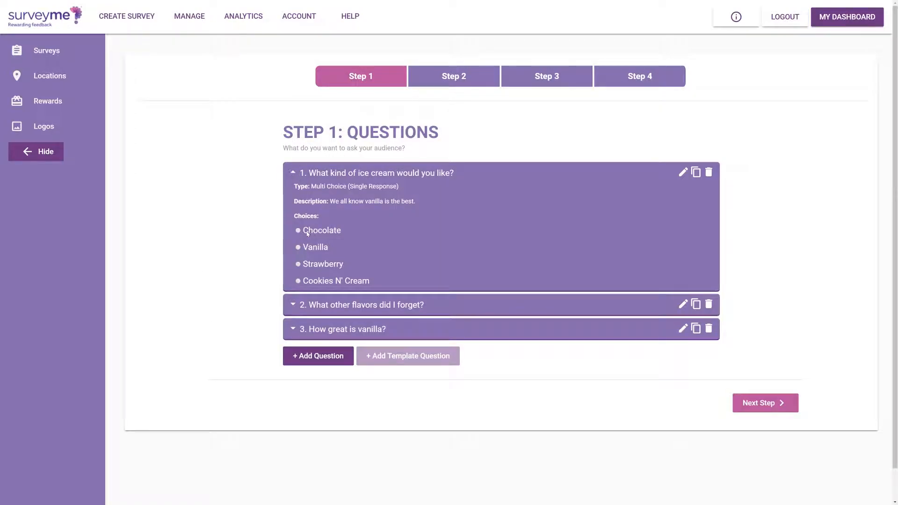
pyautogui.click(293, 173)
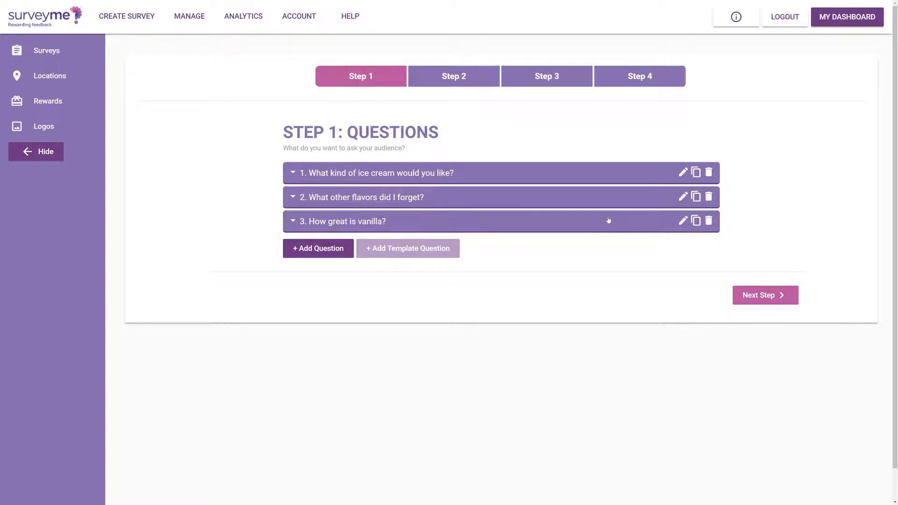
pyautogui.click(683, 196)
pyautogui.click(561, 406)
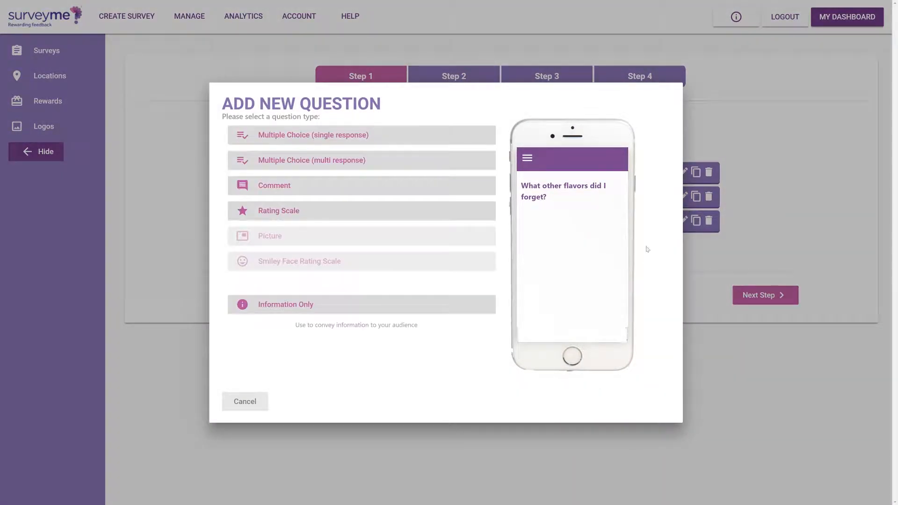
pyautogui.click(690, 216)
# Duplicate the question "What other flavors did I forget?" twice and delete both copies.
pyautogui.click(695, 197)
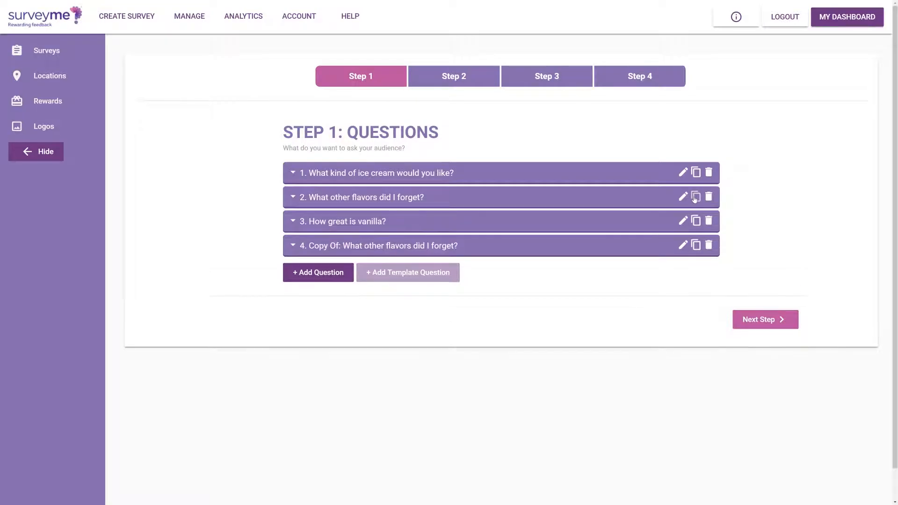
pyautogui.click(695, 197)
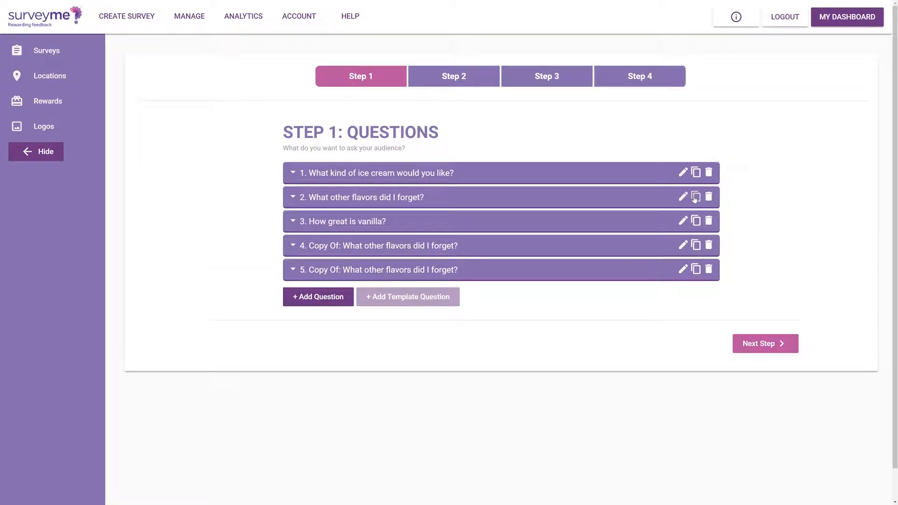
pyautogui.click(709, 244)
pyautogui.click(709, 245)
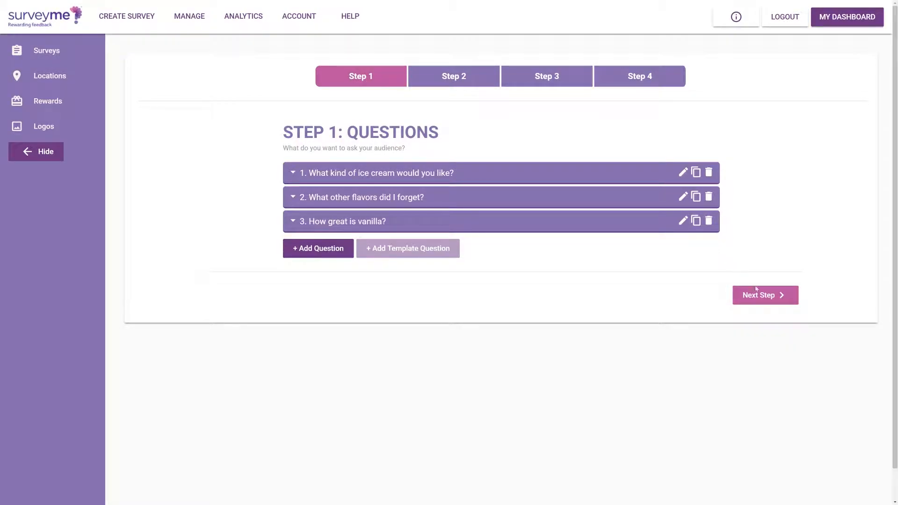
# Title the survey "Ice Cream question" and schedule it to run from 10/30/2017 to 11/30/2017.
pyautogui.click(765, 295)
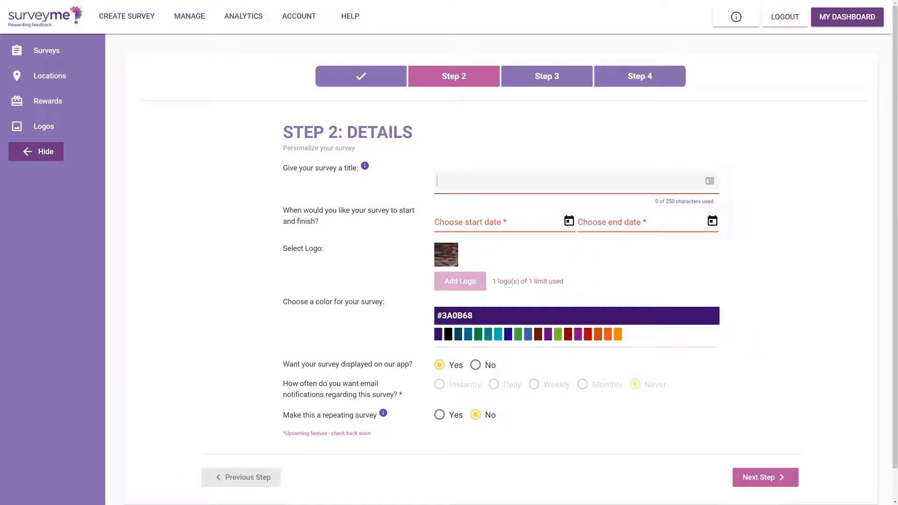
pyautogui.write('Ice Cream question')
pyautogui.click(473, 218)
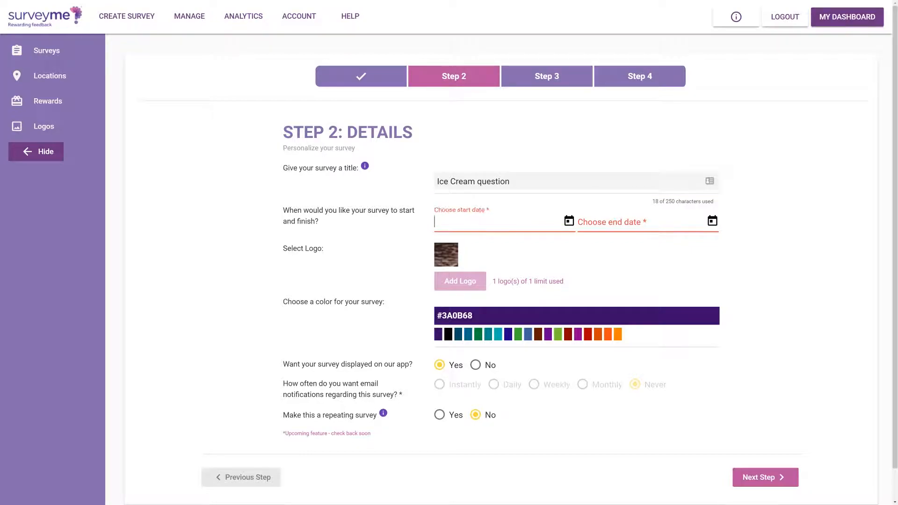
pyautogui.click(569, 221)
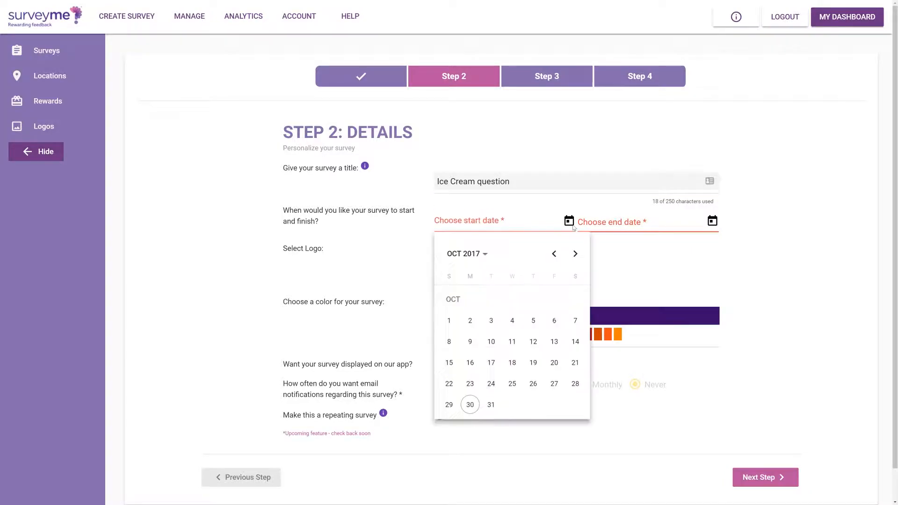
pyautogui.click(468, 401)
pyautogui.click(713, 222)
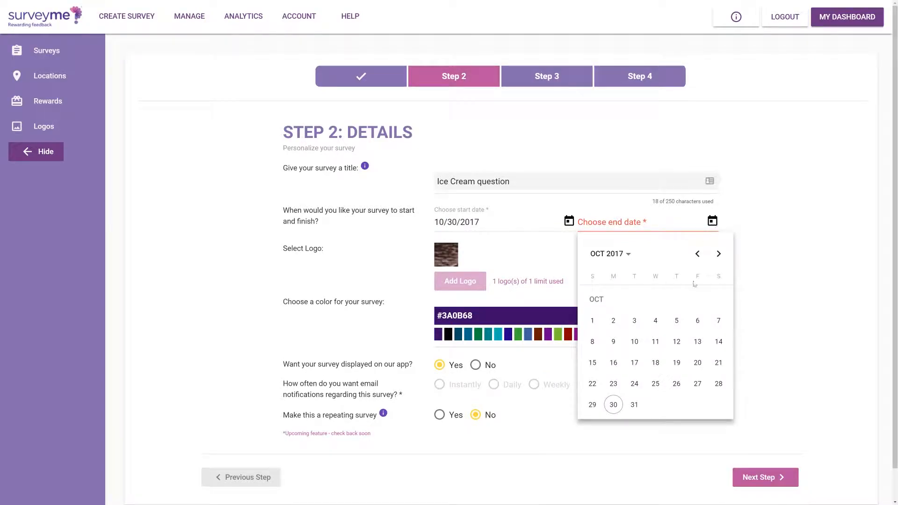
pyautogui.click(718, 254)
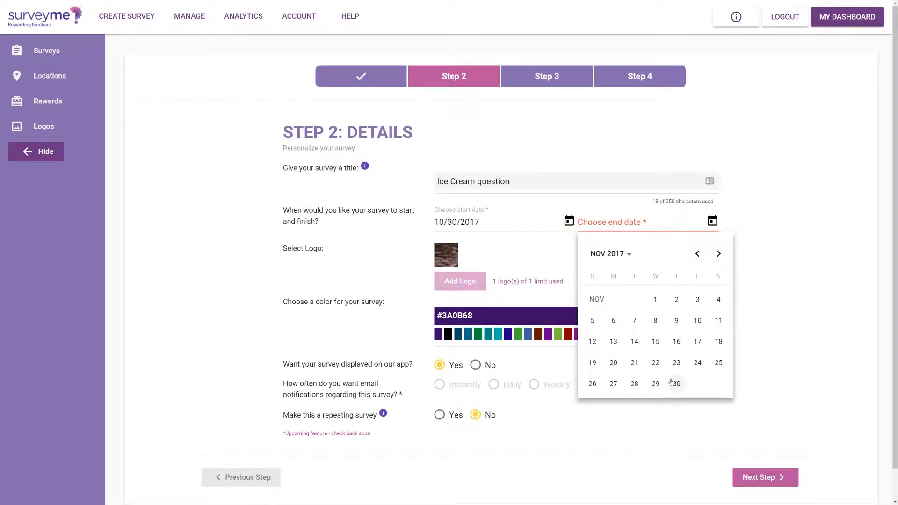
pyautogui.click(676, 383)
# Select the existing logo for the survey, choose not to display it on the app, and continue to the locations.
pyautogui.click(453, 263)
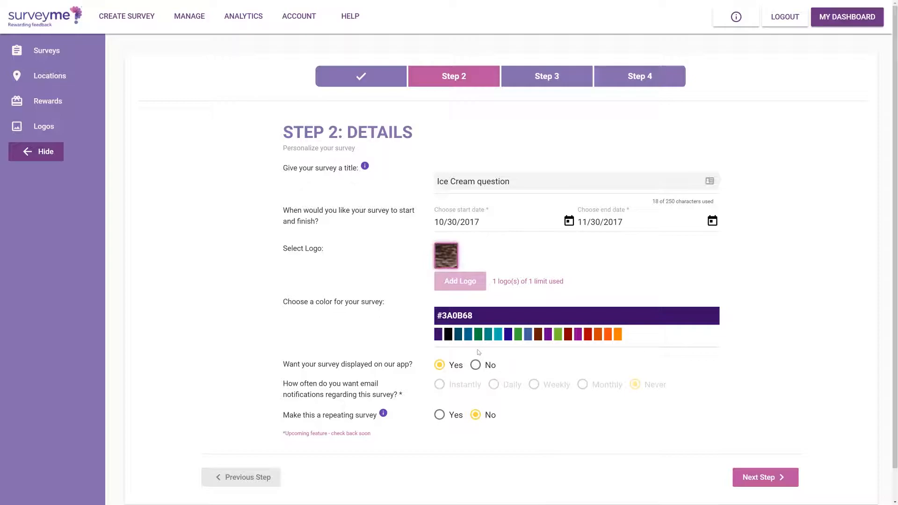
pyautogui.click(475, 365)
pyautogui.click(790, 477)
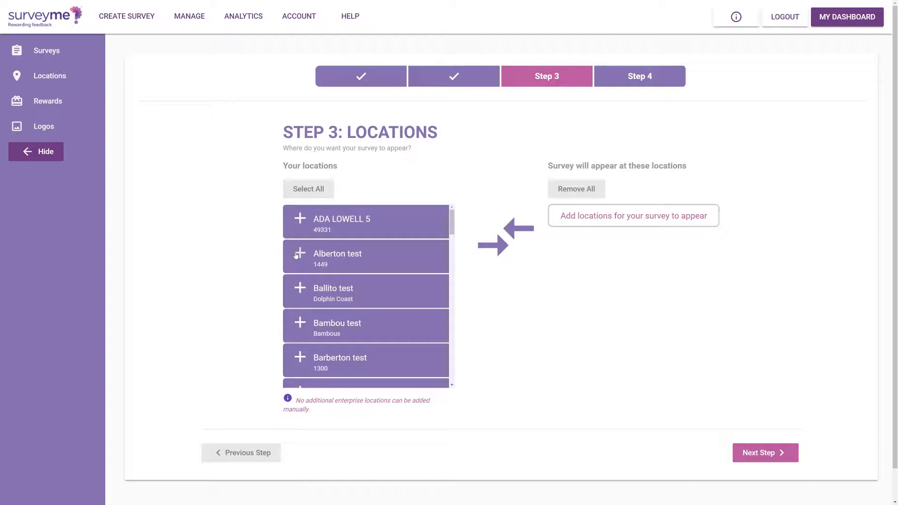
# Assign all available locations to the survey and remove them all again.
pyautogui.scroll(-1, 295, 255)
pyautogui.click(316, 195)
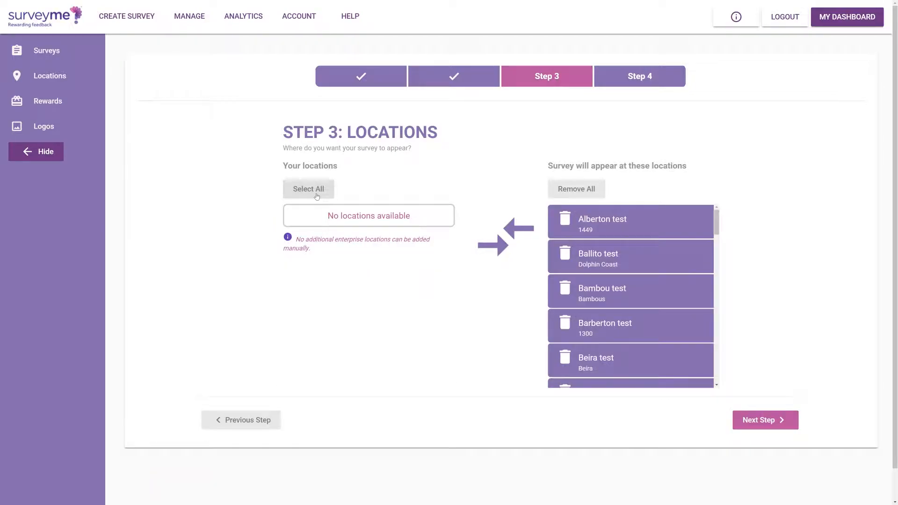
pyautogui.scroll(-1, 317, 196)
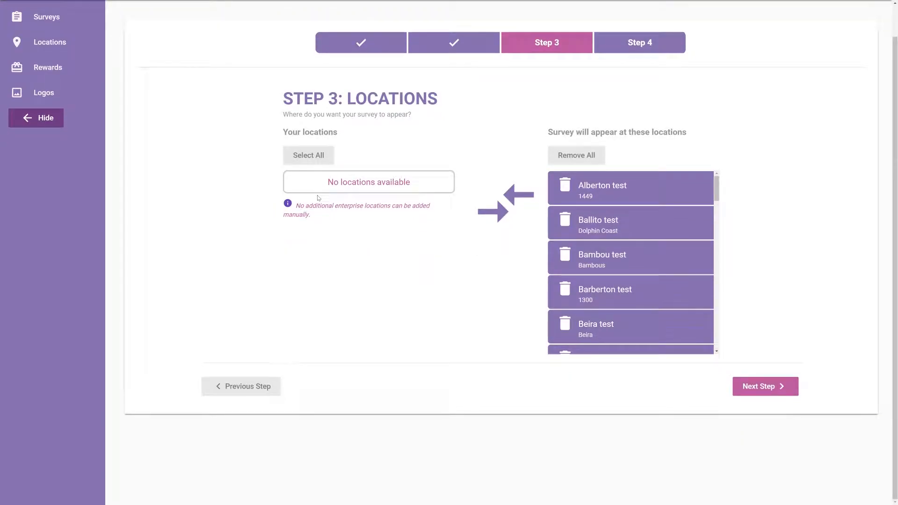
pyautogui.click(576, 155)
# Assign Ballito test, Barberton test, CADILLAC 5, GRAND HAVEN 9, HUNTINGTON TWIN DRIVE-IN and a sixth location, and continue to the reward stage.
pyautogui.click(300, 219)
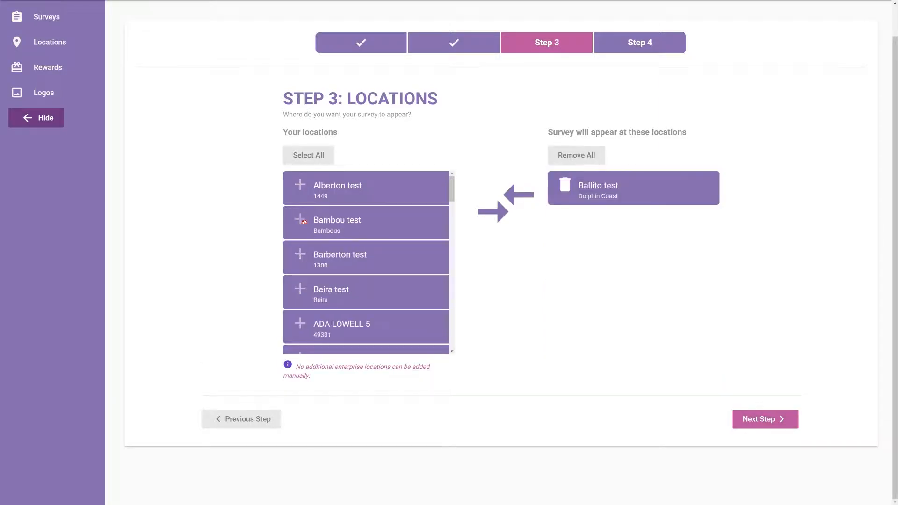
pyautogui.click(301, 257)
pyautogui.scroll(-5, 300, 257)
pyautogui.click(301, 259)
pyautogui.scroll(-4, 301, 258)
pyautogui.click(301, 259)
pyautogui.scroll(-3, 300, 259)
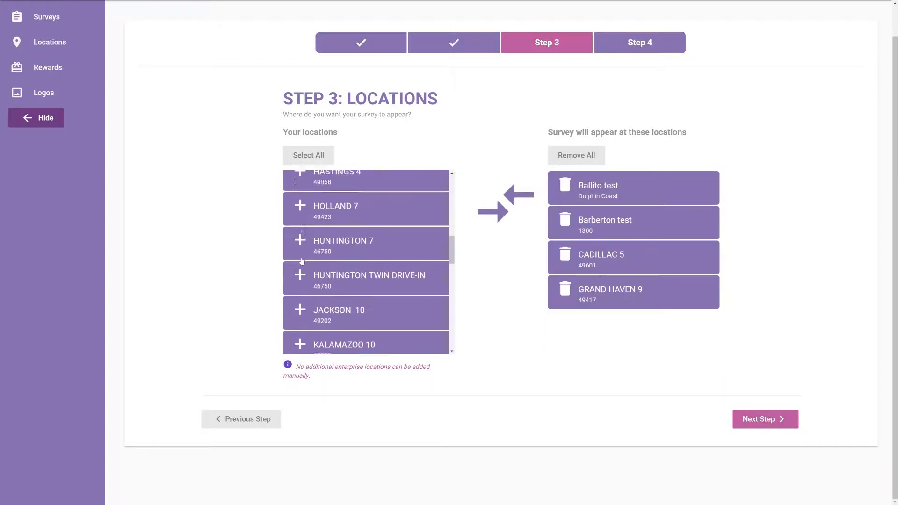
pyautogui.click(301, 260)
pyautogui.scroll(-3, 302, 260)
pyautogui.click(301, 260)
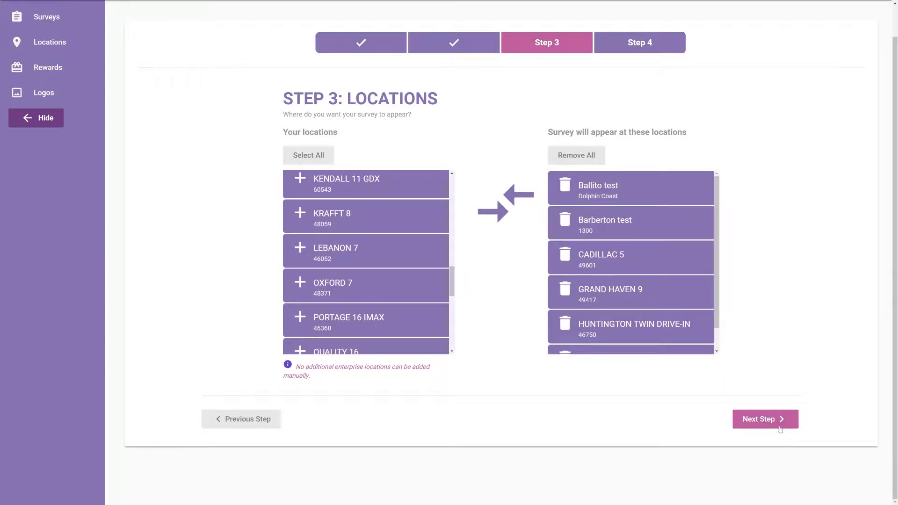
pyautogui.click(765, 418)
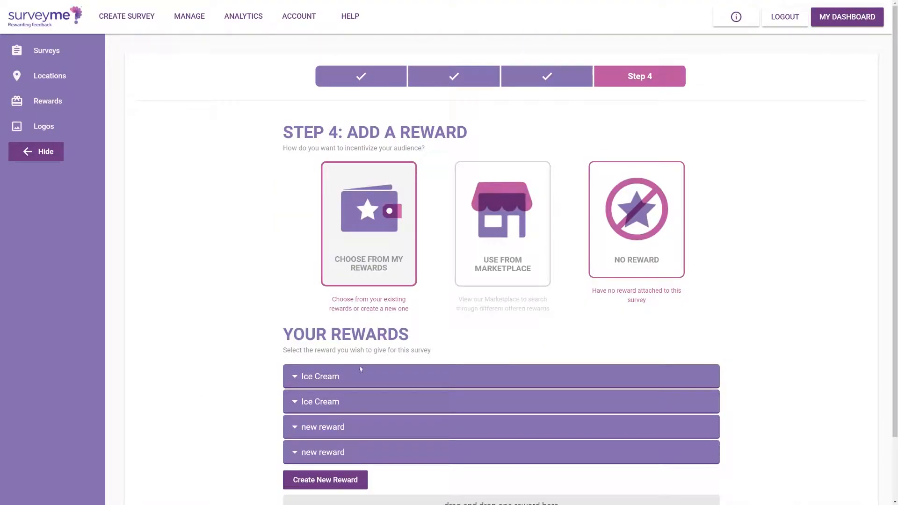
# Create a new reward with the reference "The best ice cream" in the Food & Drink category.
pyautogui.scroll(-3, 539, 243)
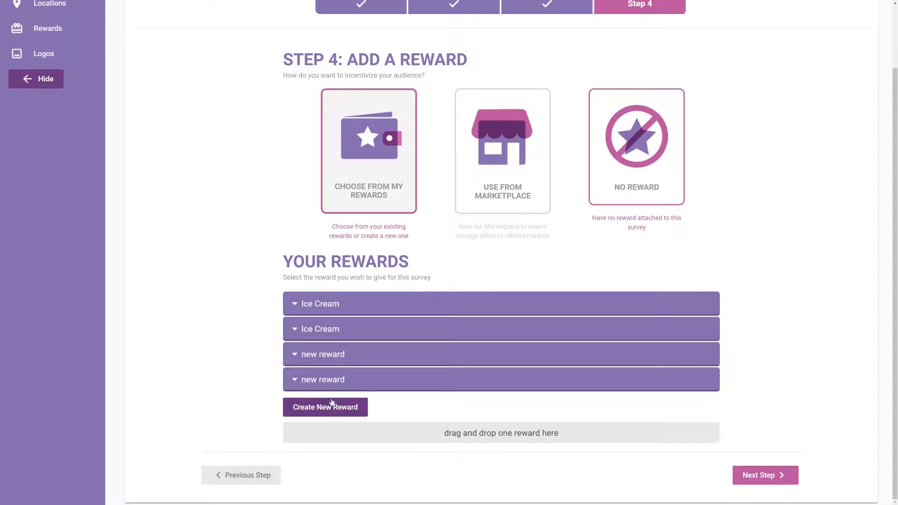
pyautogui.click(330, 406)
pyautogui.write('The best ice cream')
pyautogui.press('Tab')
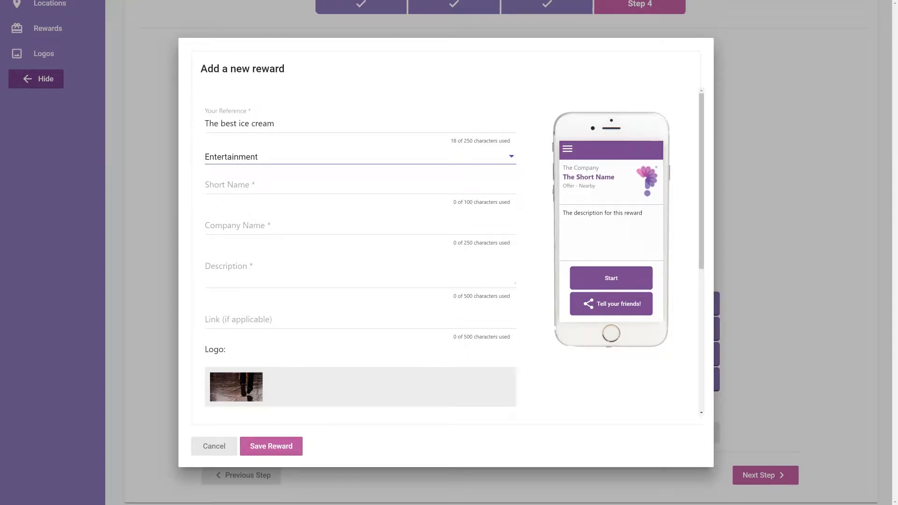
pyautogui.click(330, 159)
pyautogui.click(301, 186)
# Set the reward's short name to "Here is the best ice cream".
pyautogui.press('Tab')
pyautogui.write('H')
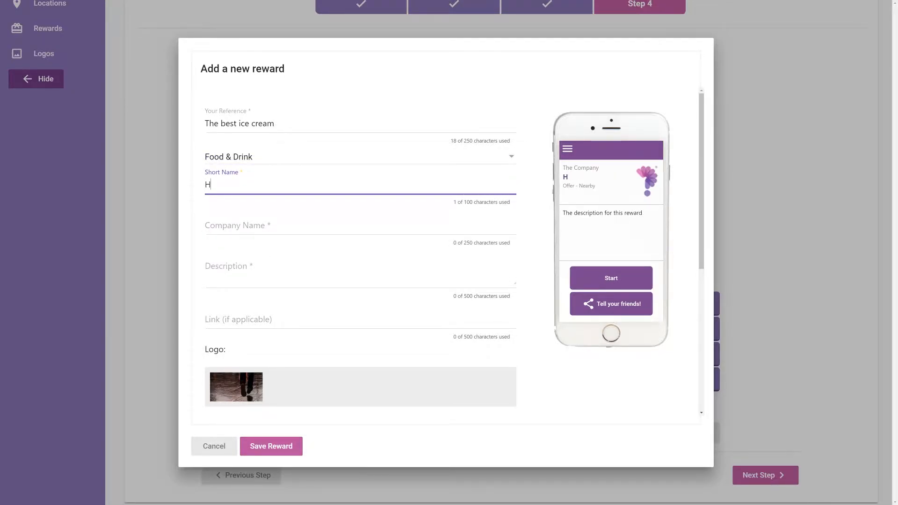
pyautogui.write('ere is the best ice cream')
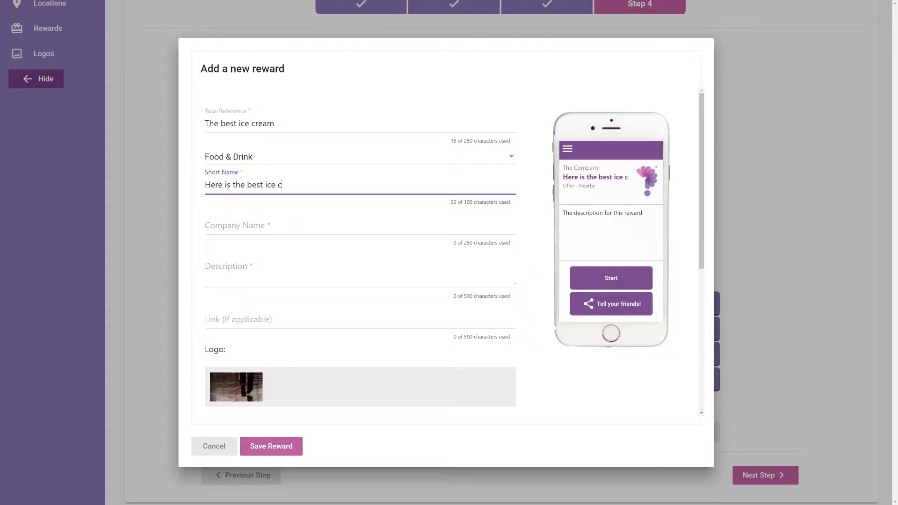
# Set the reward's company name to SurveyMe.
pyautogui.press('Tab')
pyautogui.write('S')
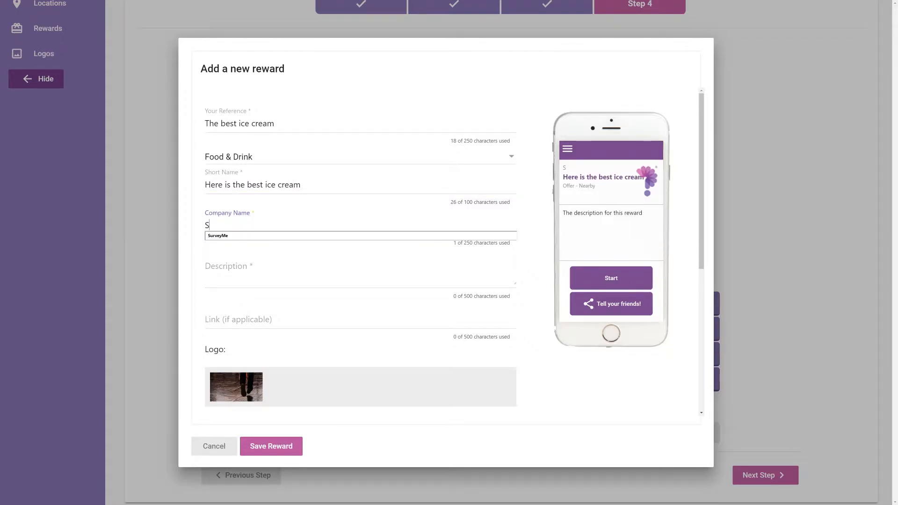
pyautogui.write('urveyMe')
# Enter the reward description "Taste the best ice cream (hint it's vanilla)" and leave the link empty.
pyautogui.press('Tab')
pyautogui.write('Taste the best ice cea')
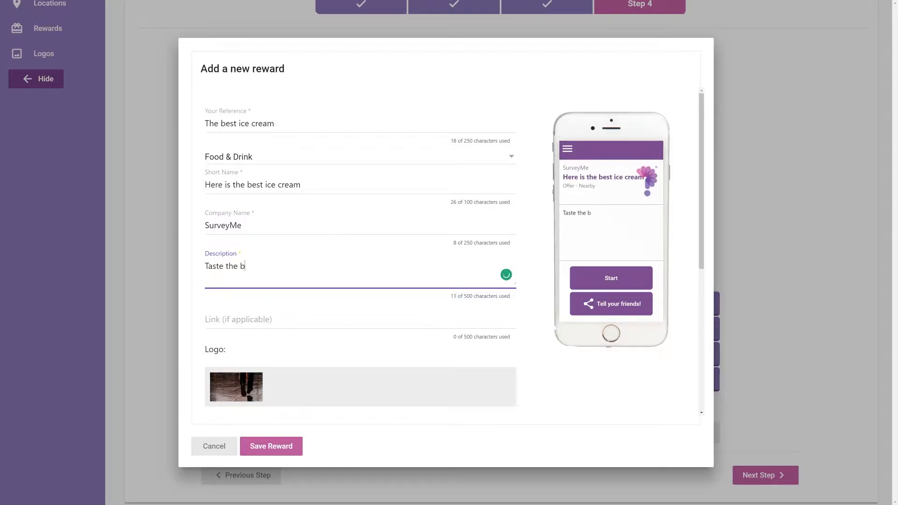
pyautogui.press('BackSpace')
pyautogui.press('BackSpace')
pyautogui.write("ream (hint it's vanilla)")
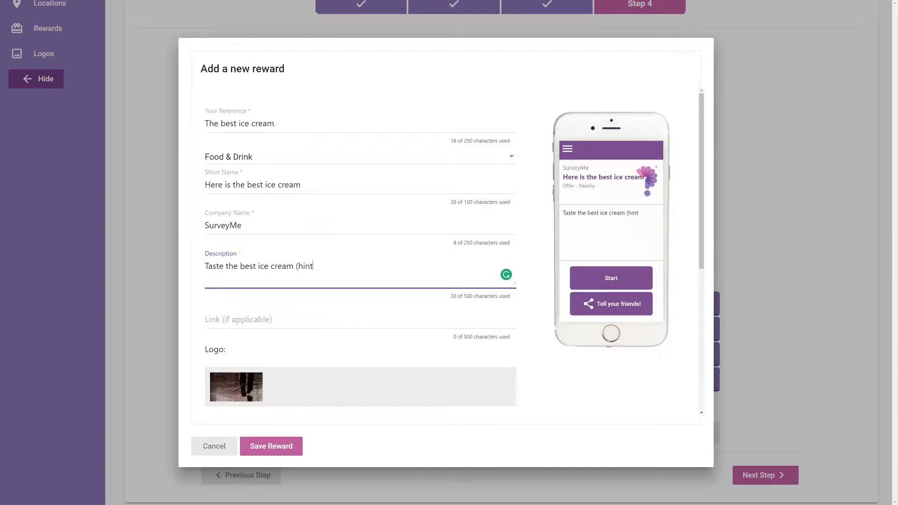
pyautogui.press('Tab')
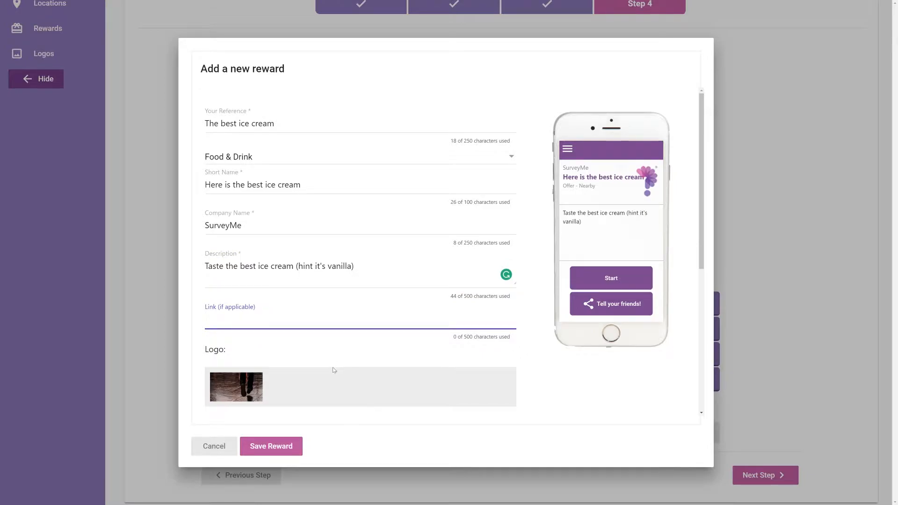
# Select the existing logo image for the reward and go to the reward type options.
pyautogui.click(236, 387)
pyautogui.scroll(-3, 295, 383)
pyautogui.scroll(-2, 295, 383)
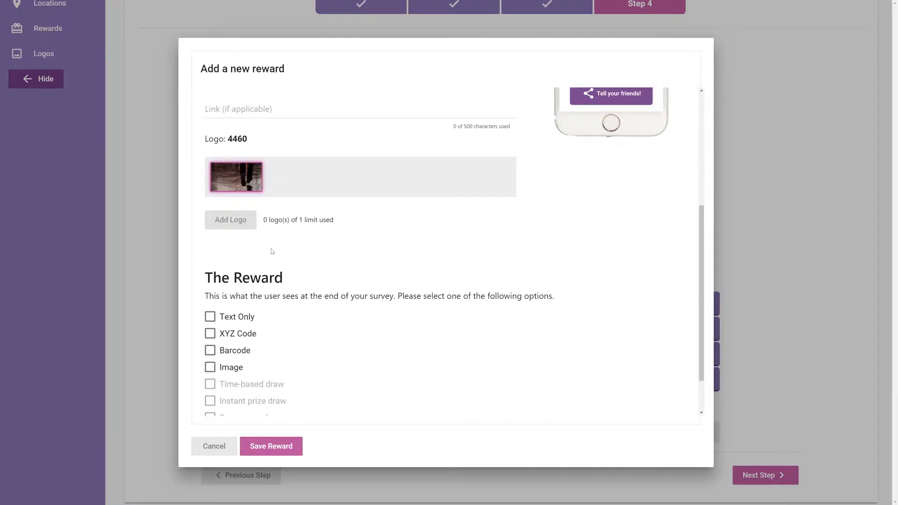
pyautogui.scroll(-1, 269, 241)
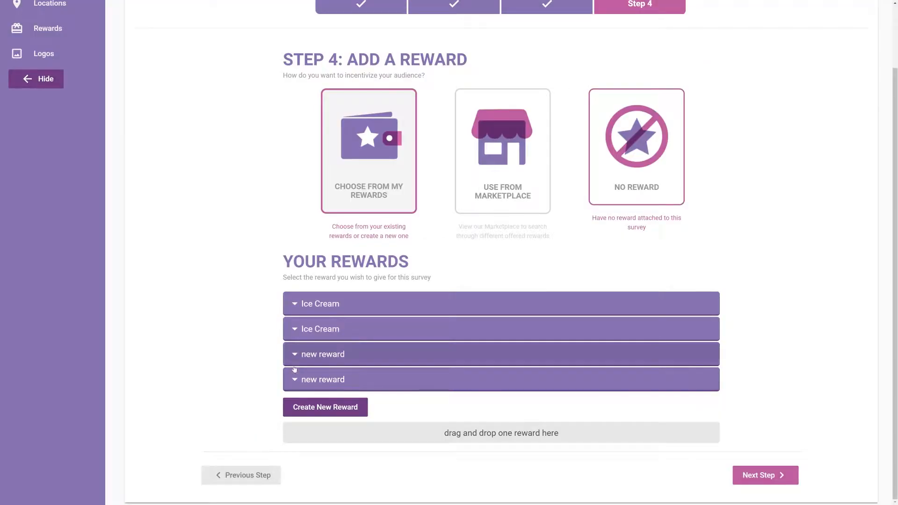
# Assign the reward "The best ice cream" to the survey and launch the survey from the review stage.
pyautogui.moveTo(455, 357); pyautogui.dragTo(510, 462)
pyautogui.scroll(-1, 608, 467)
pyautogui.click(745, 479)
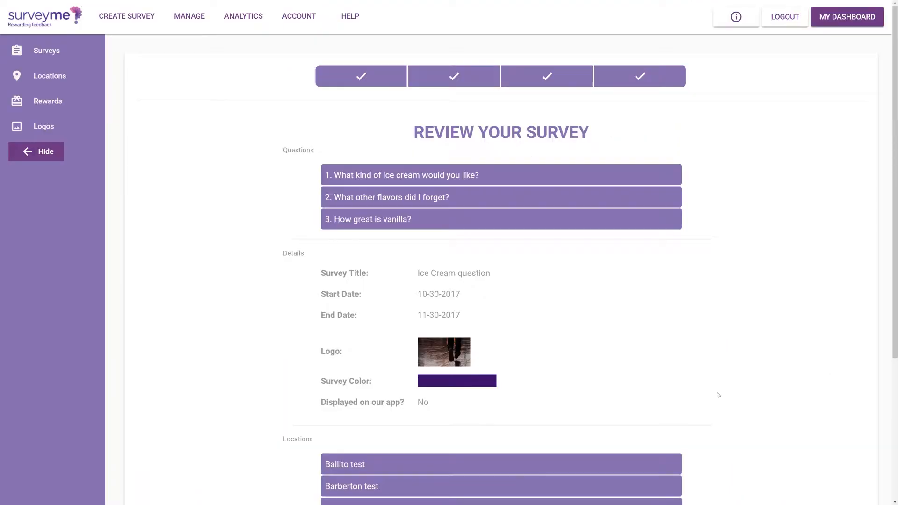
pyautogui.scroll(-5, 661, 311)
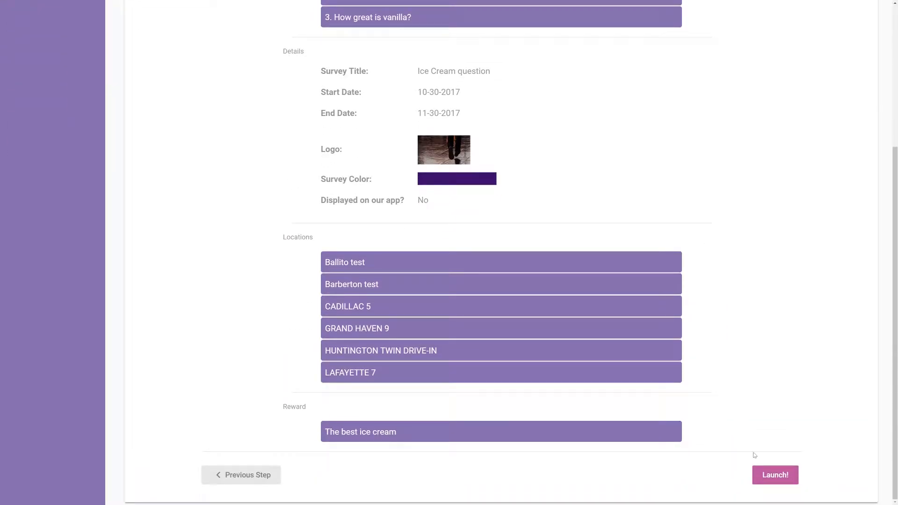
pyautogui.click(765, 475)
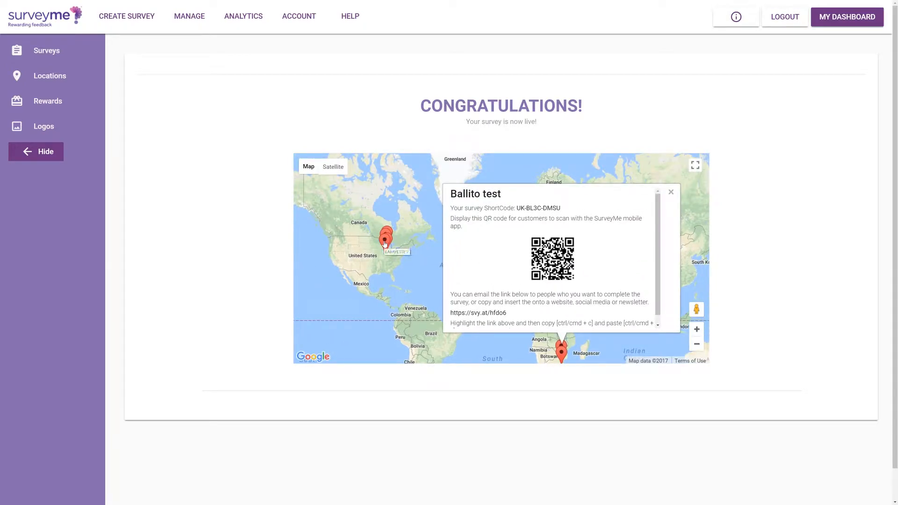
# Open the LAFAYETTE 7 marker on the map and view its survey short code, QR code and shareable link.
pyautogui.click(384, 240)
pyautogui.scroll(-3, 374, 242)
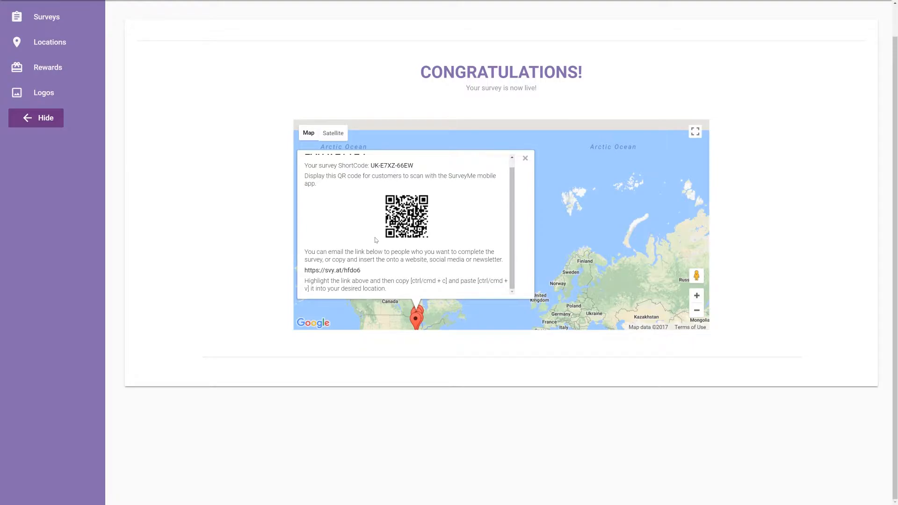
pyautogui.scroll(1, 258, 216)
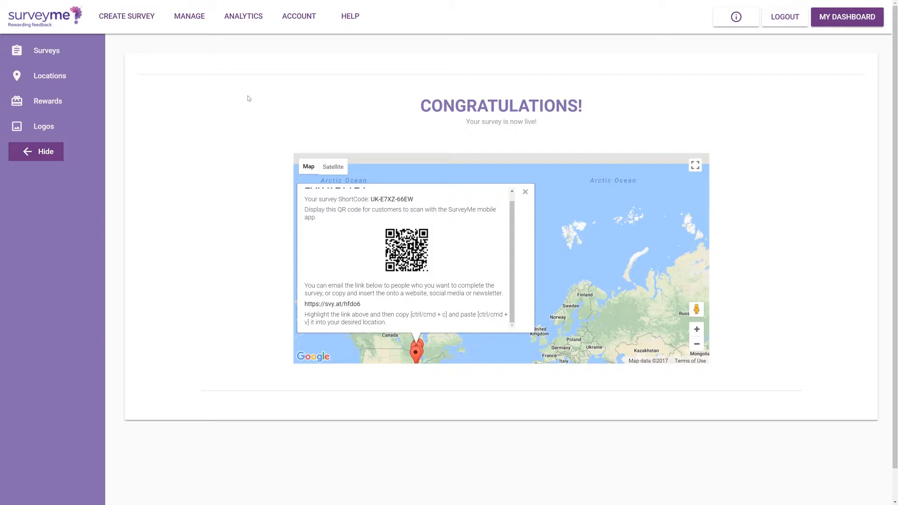
# Go to the management overview, accepting the loss of unsaved changes, and examine the surveys, locations, rewards and logos.
pyautogui.click(183, 17)
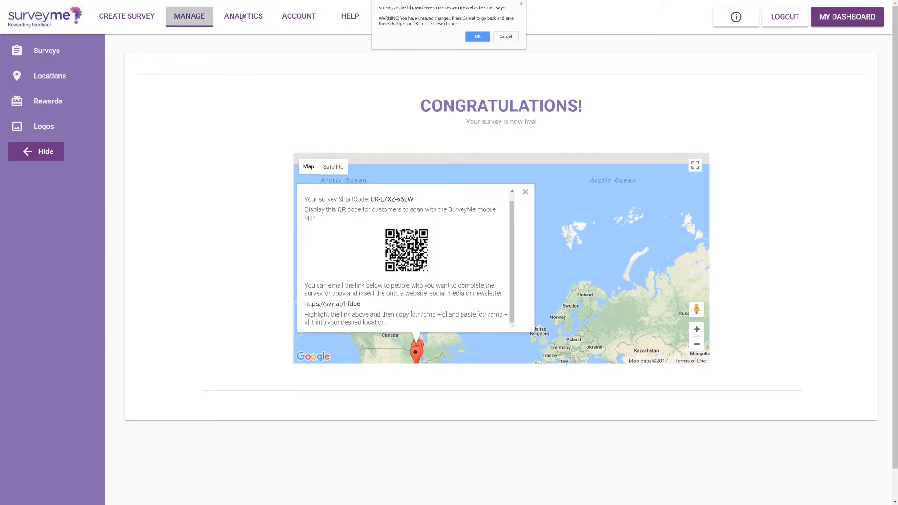
pyautogui.click(477, 36)
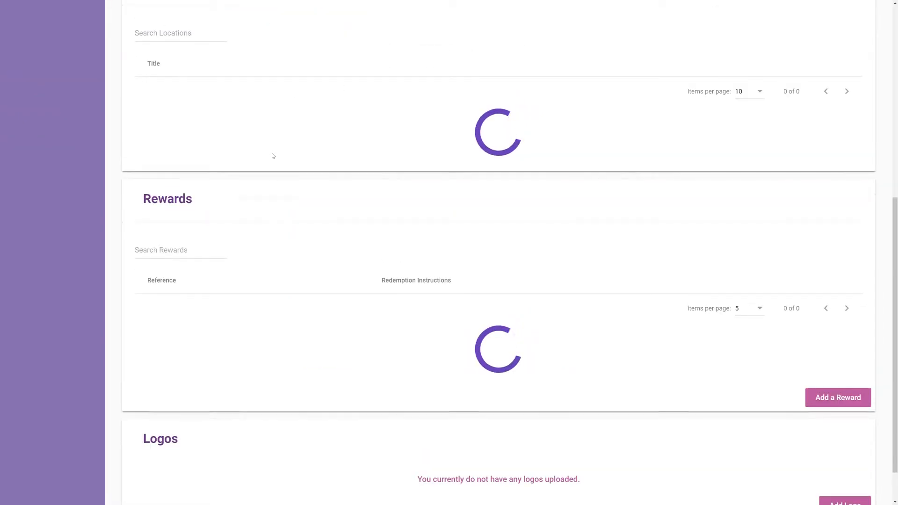
pyautogui.scroll(-2, 220, 201)
pyautogui.scroll(10, 498, 252)
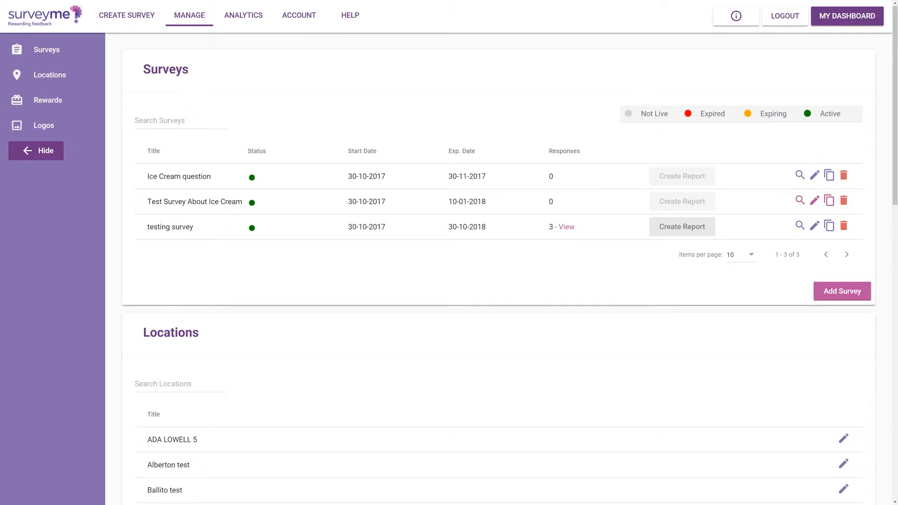
pyautogui.scroll(-3, 221, 200)
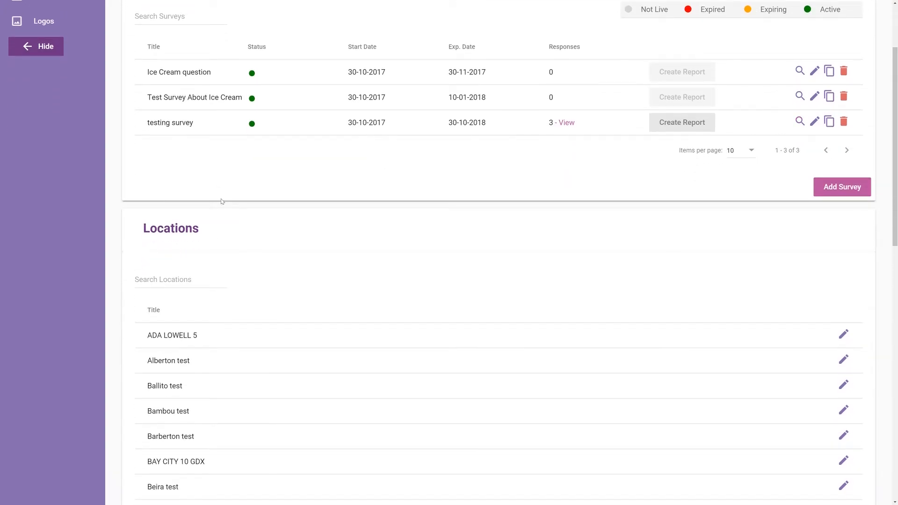
pyautogui.scroll(-10, 222, 195)
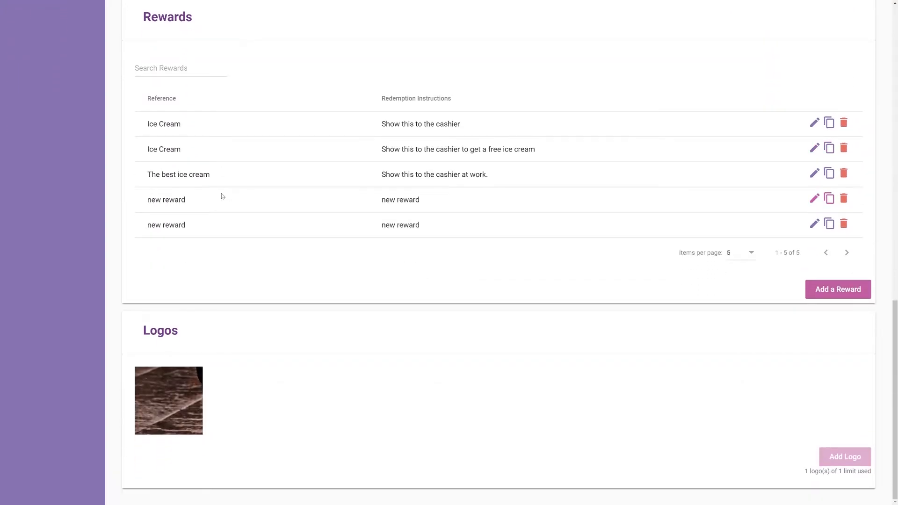
pyautogui.scroll(15, 222, 196)
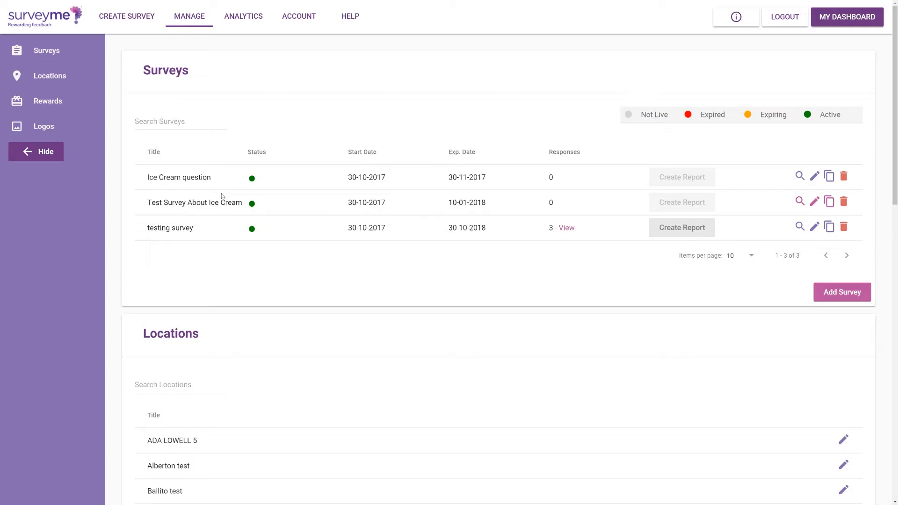
# View the report creation page, the account details page and the help page in turn.
pyautogui.click(236, 23)
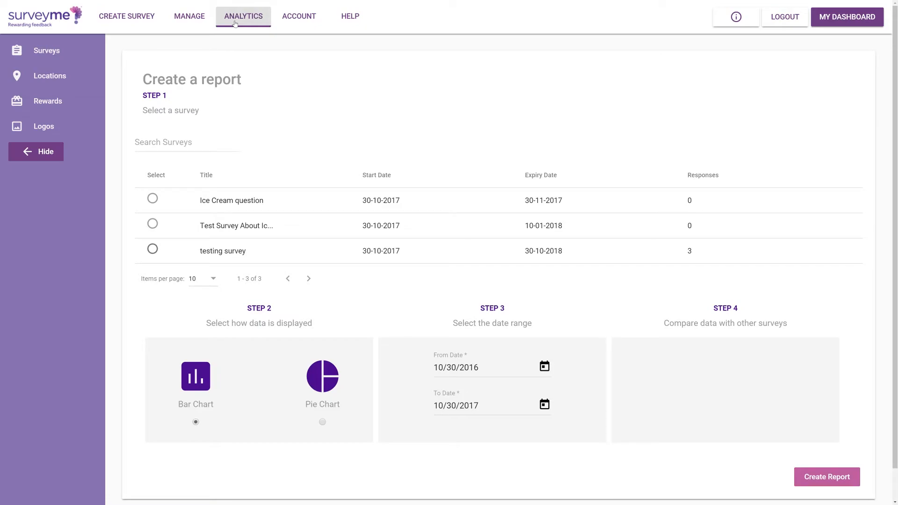
pyautogui.click(300, 24)
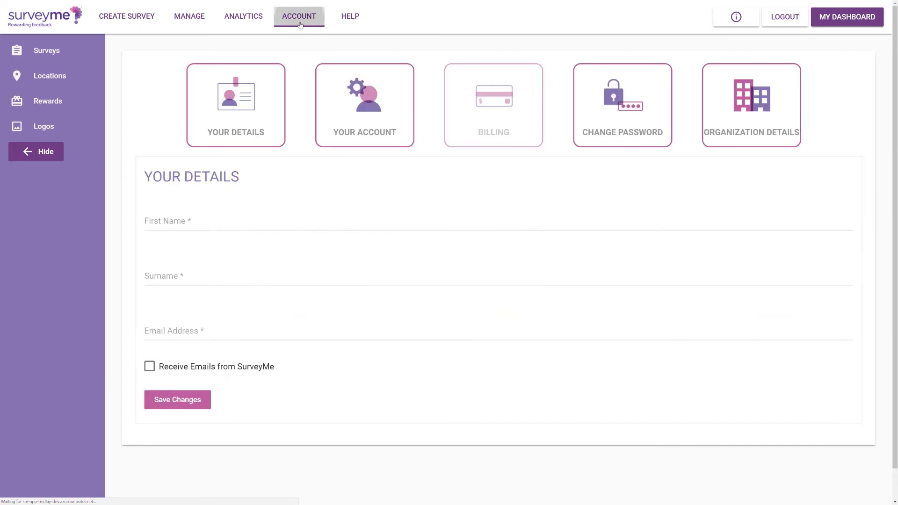
pyautogui.click(333, 23)
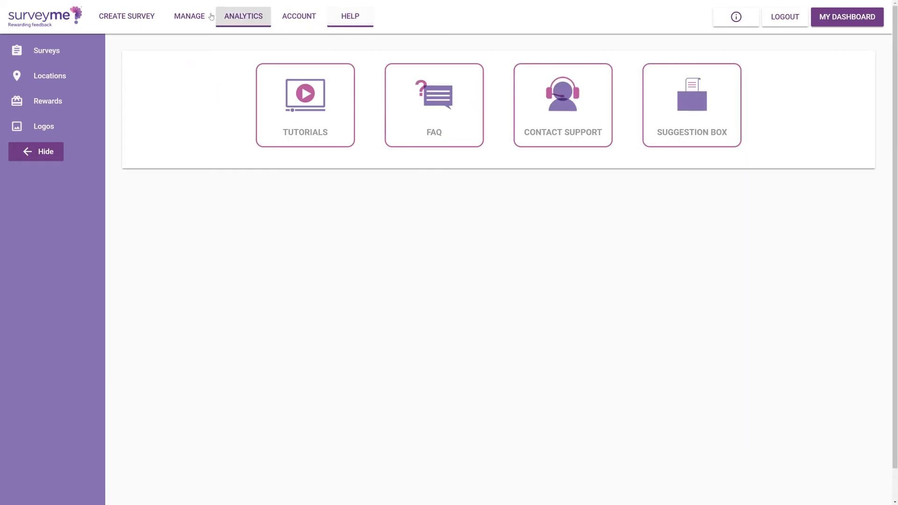
pyautogui.click(147, 15)
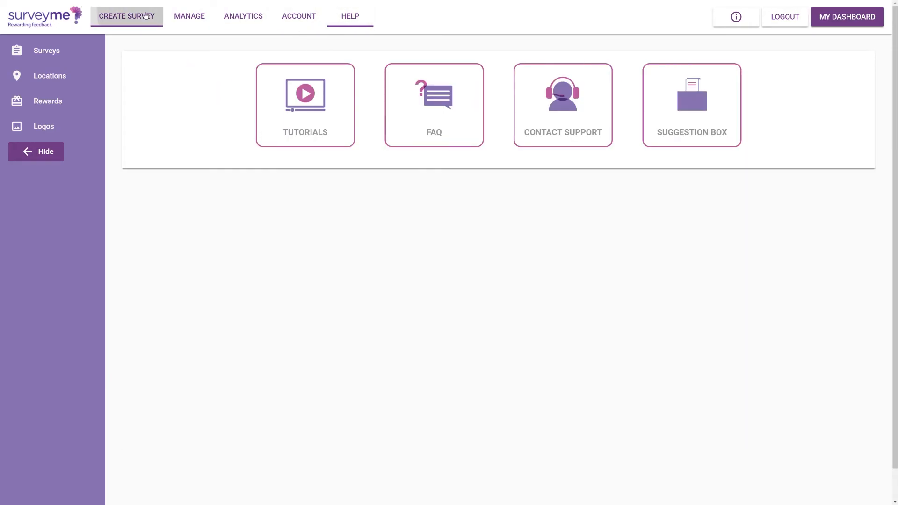
# Return to the management overview and look over its survey and location lists again.
pyautogui.click(192, 16)
pyautogui.scroll(-5, 207, 44)
pyautogui.scroll(5, 212, 100)
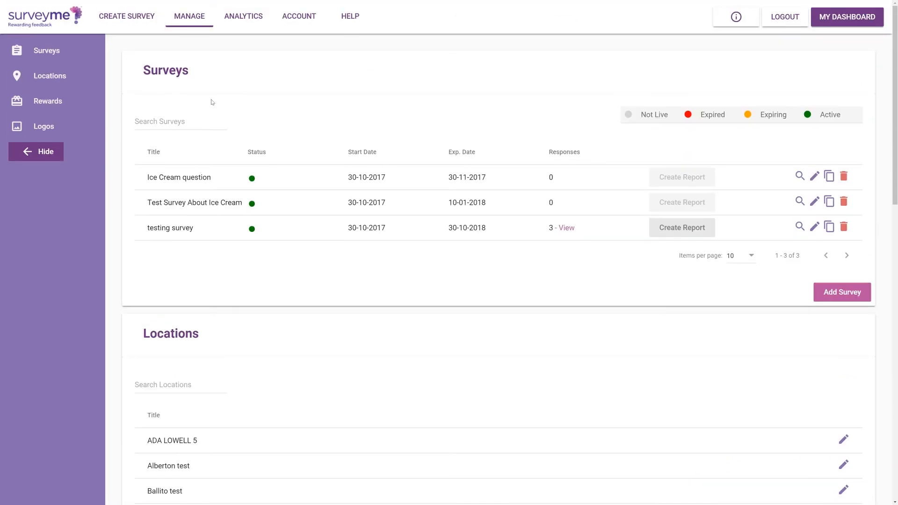